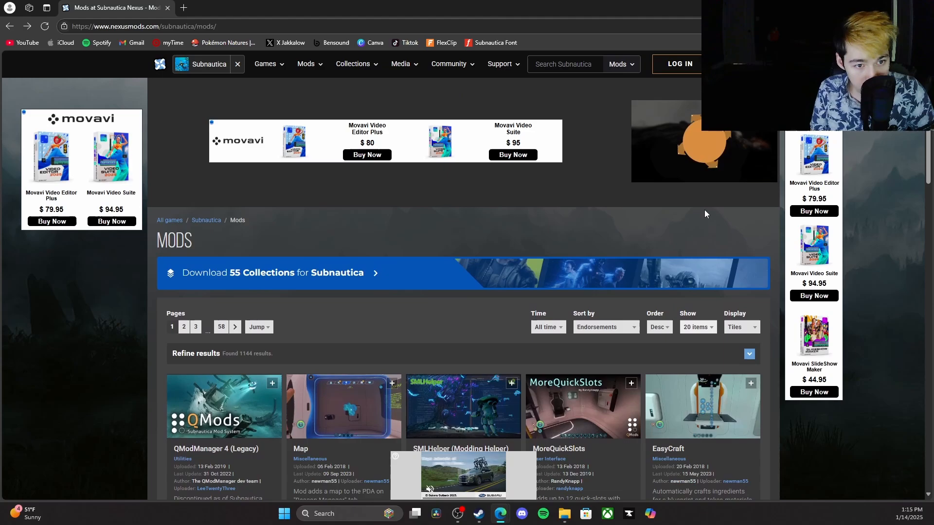
scroll(534, 174, "down", 2)
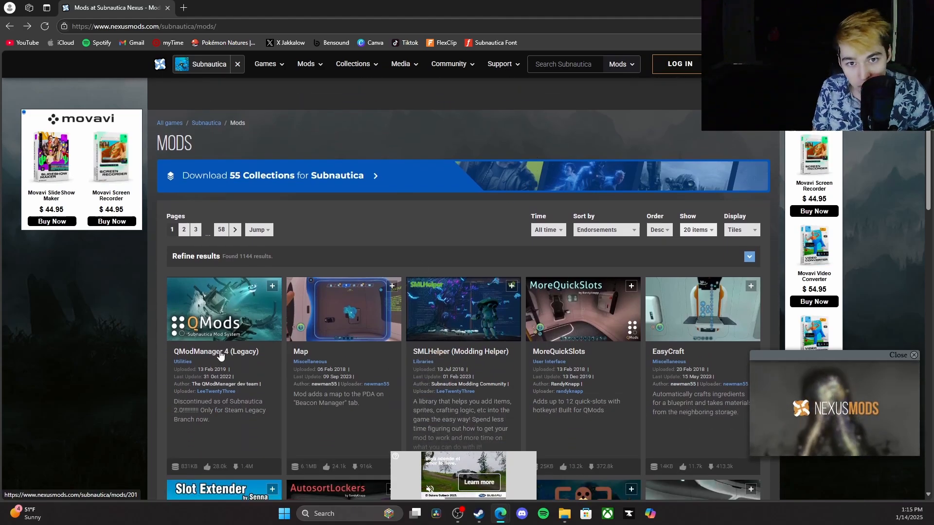
scroll(487, 357, "down", 3)
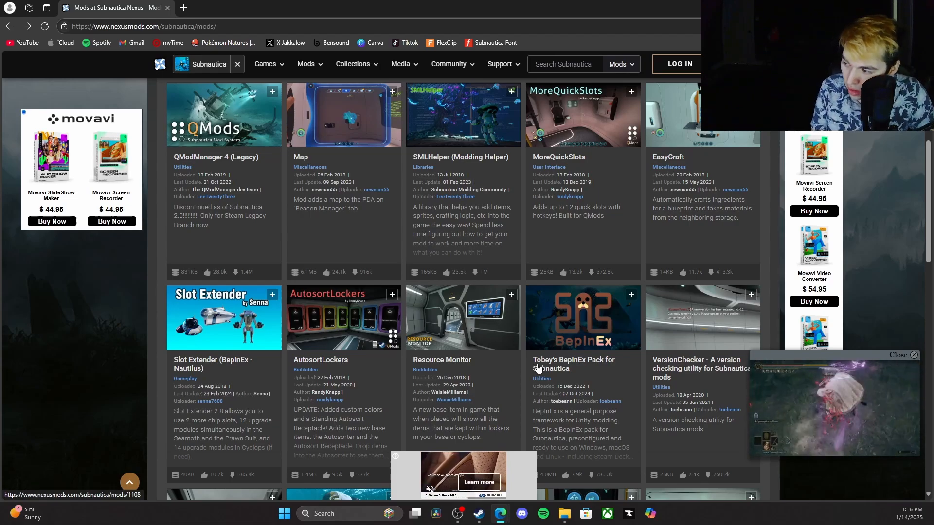
View the Tobey's BepInEx Pack for Subnautica mod page with its description and stats.
left_click(540, 368)
scroll(586, 370, "down", 3)
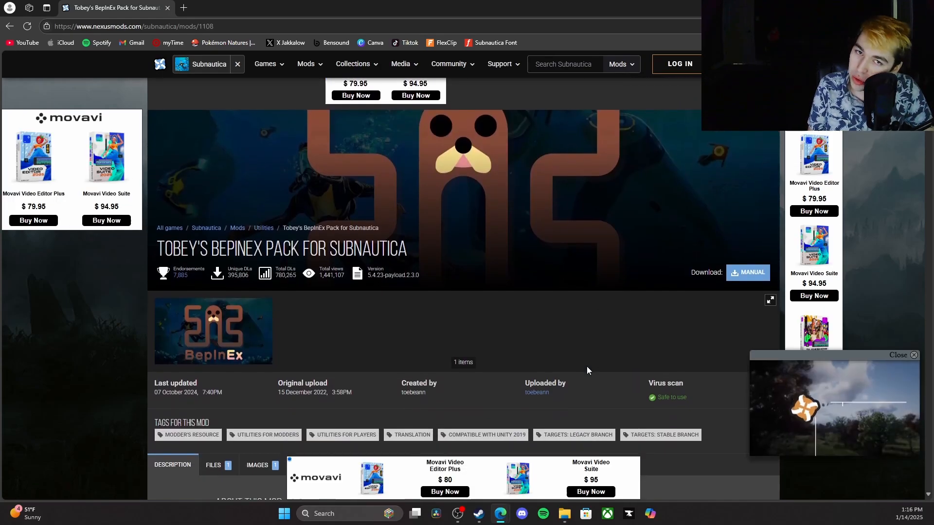
scroll(586, 371, "down", 3)
scroll(582, 372, "down", 2)
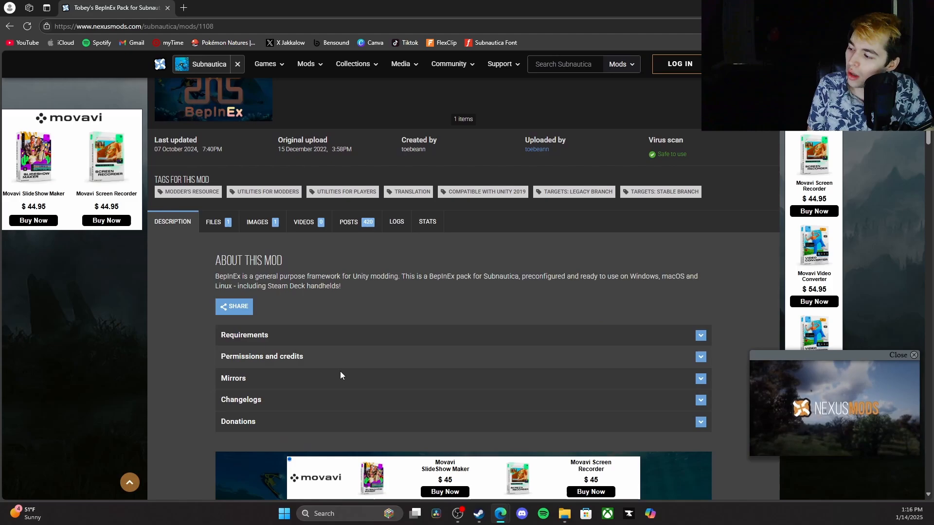
scroll(350, 372, "up", 3)
scroll(350, 372, "up", 5)
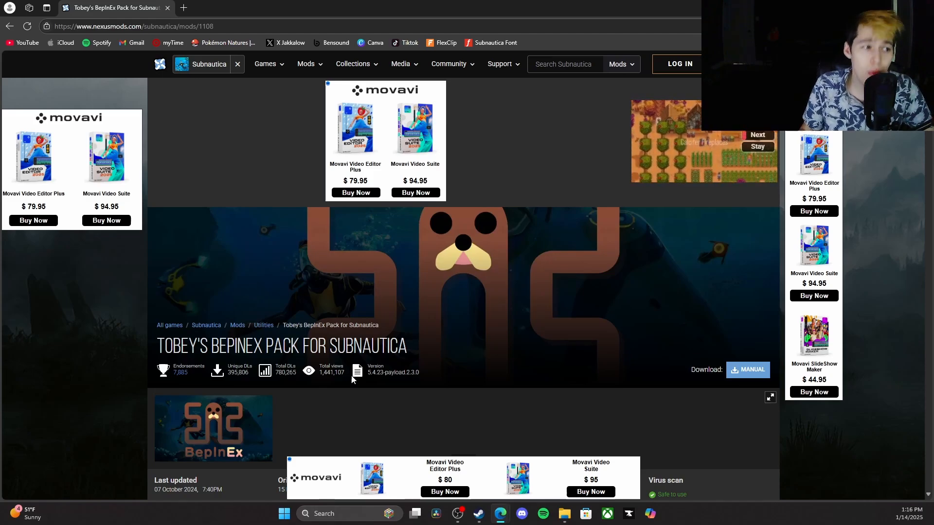
mouse_move(499, 513)
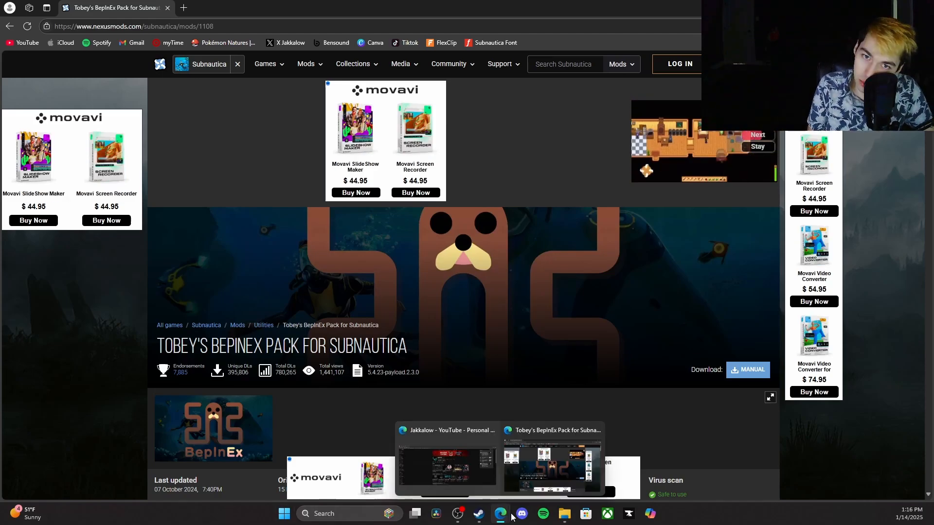
Browse Subnautica's local files from its Steam library page via Manage.
left_click(479, 513)
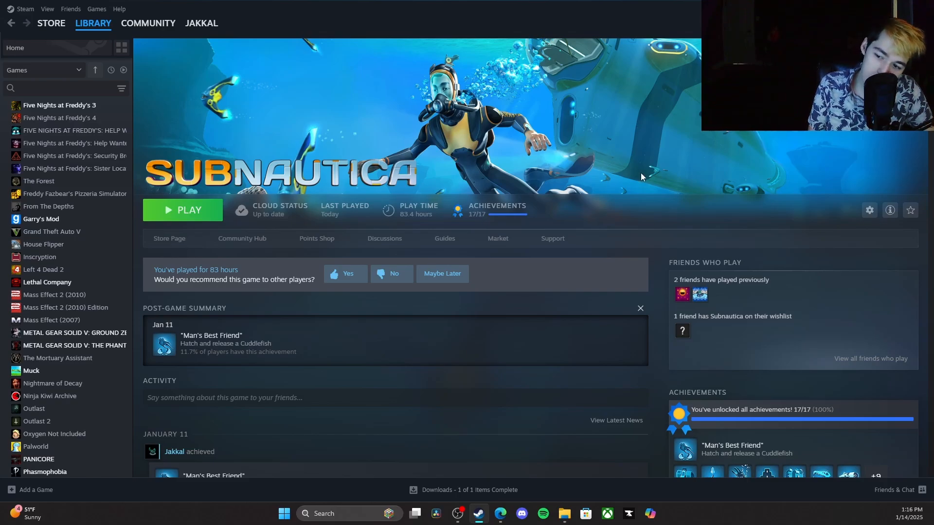
left_click(871, 211)
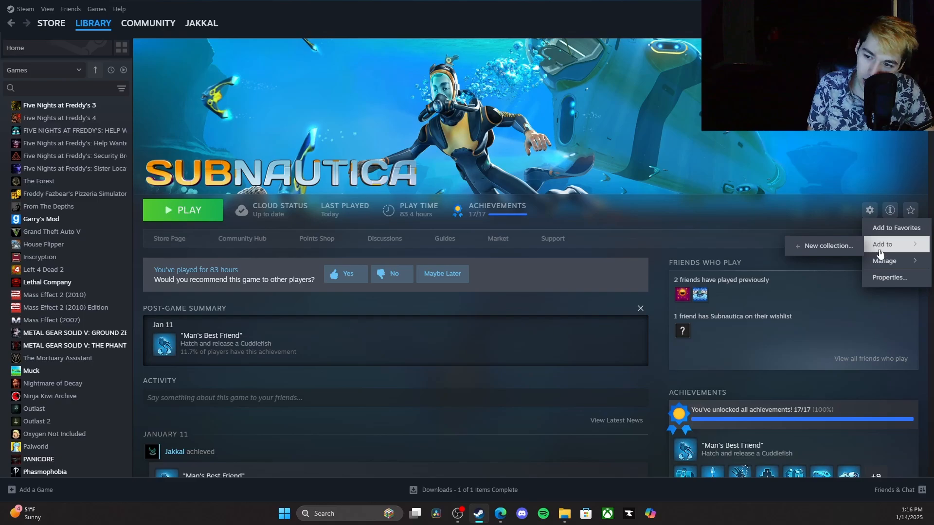
left_click(839, 274)
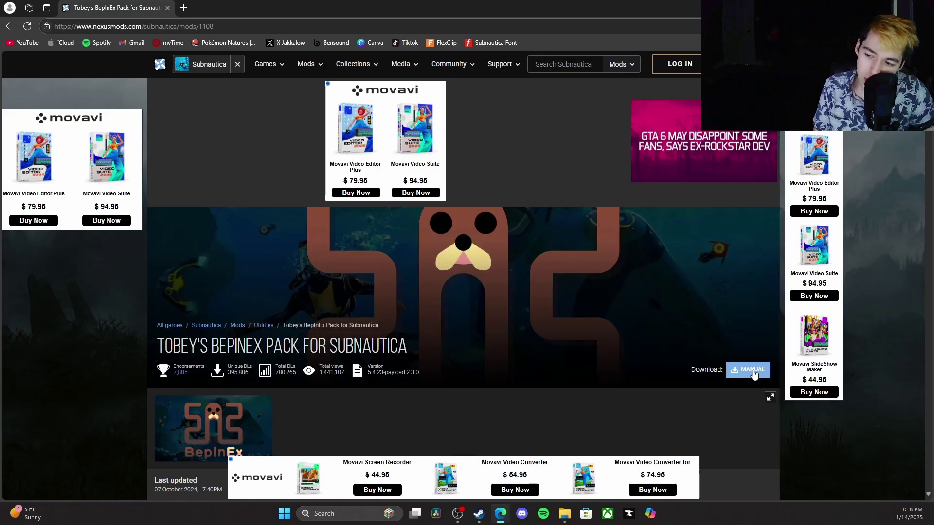
Start a manual download of the pack and continue past the additional files notice.
left_click(753, 370)
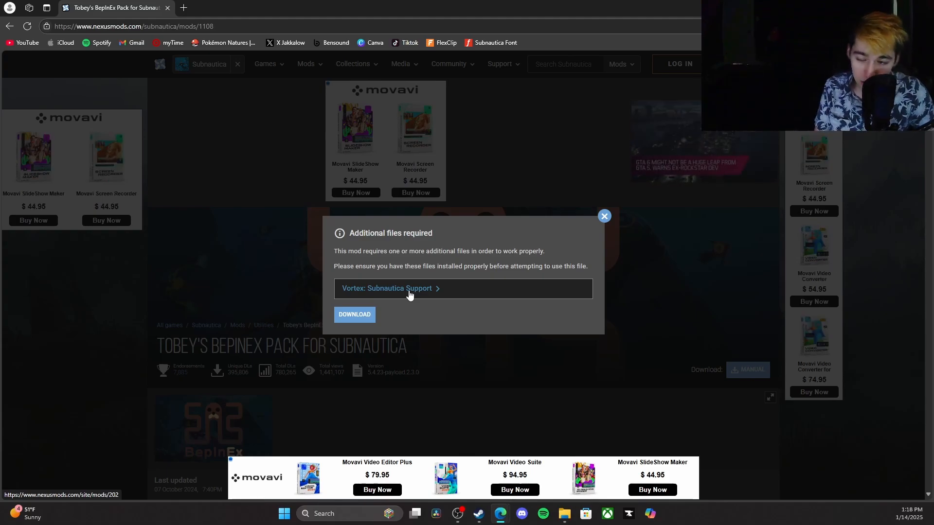
left_click(357, 314)
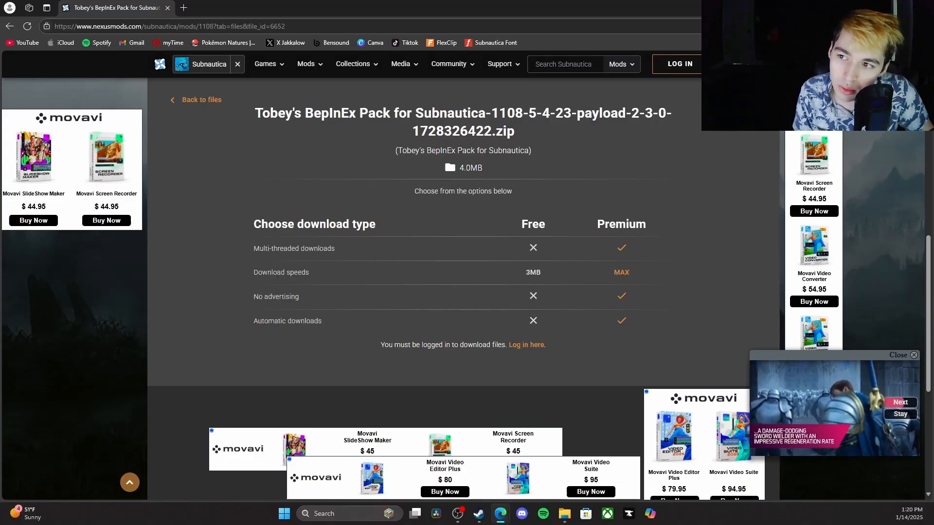
Show Edge's recent downloads and begin the free Slow download of the BepInEx zip.
key("alt+f")
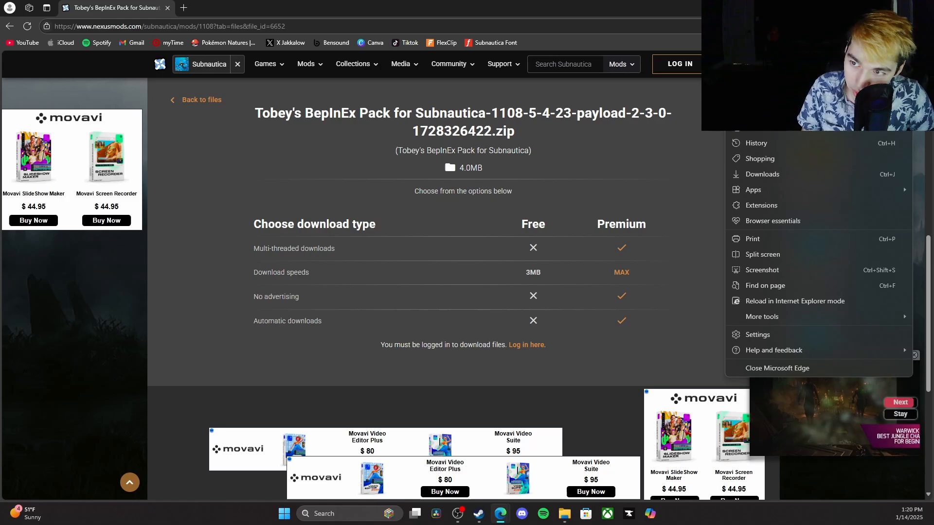
left_click(761, 174)
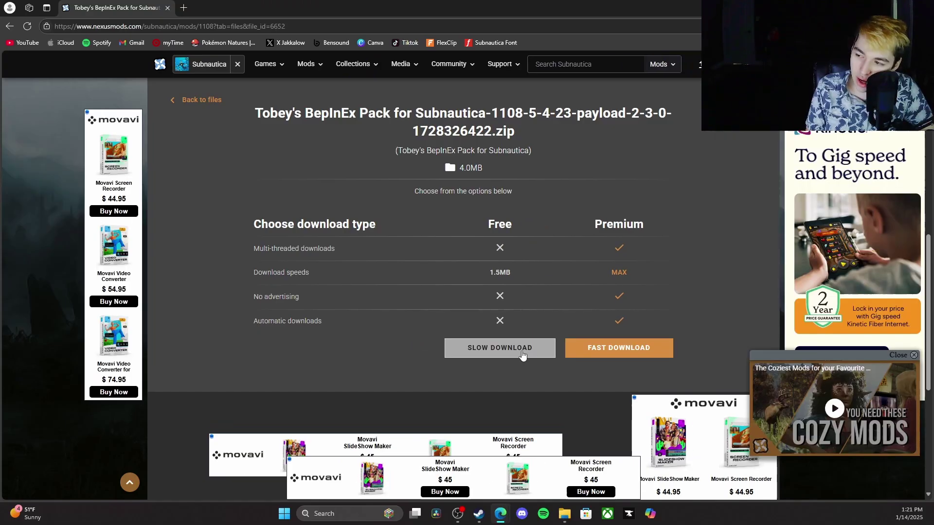
left_click(521, 351)
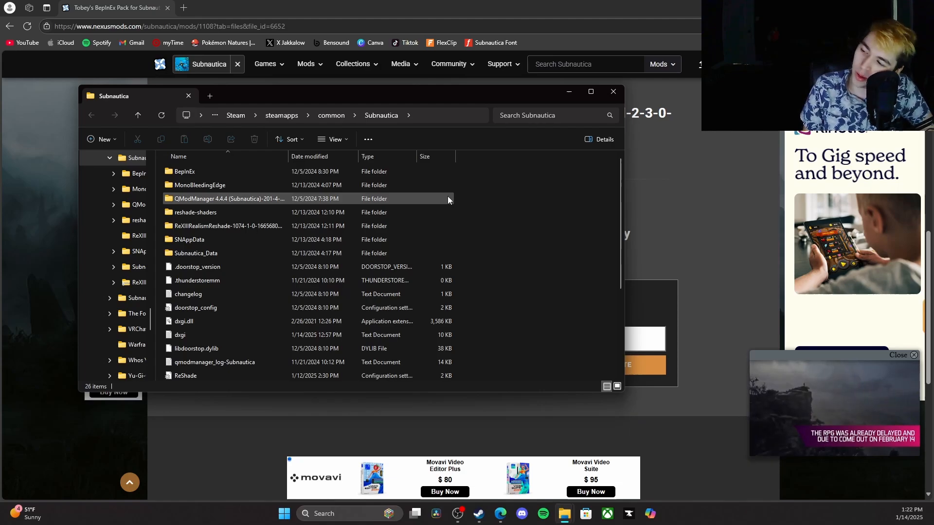
Extract the BepInEx zip into the Subnautica folder and view the BepInEx plugins folder.
key("alt+f")
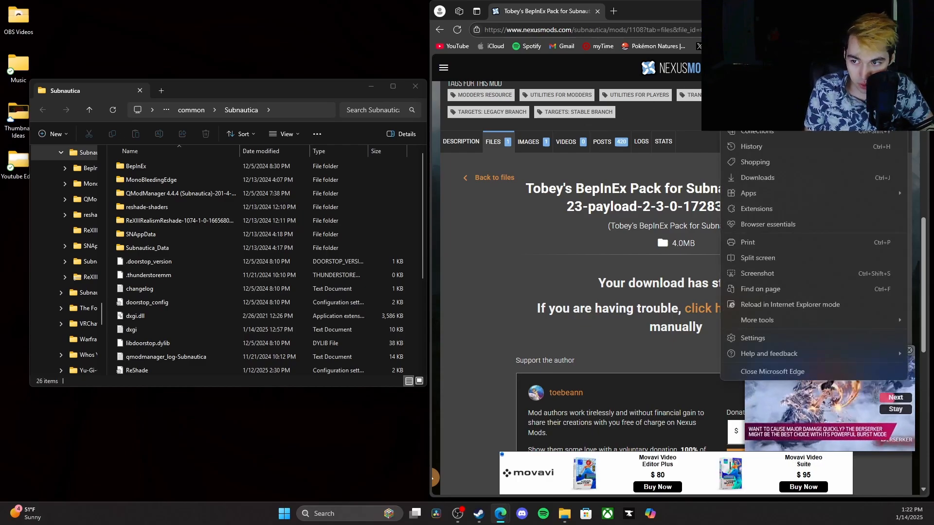
key("Escape")
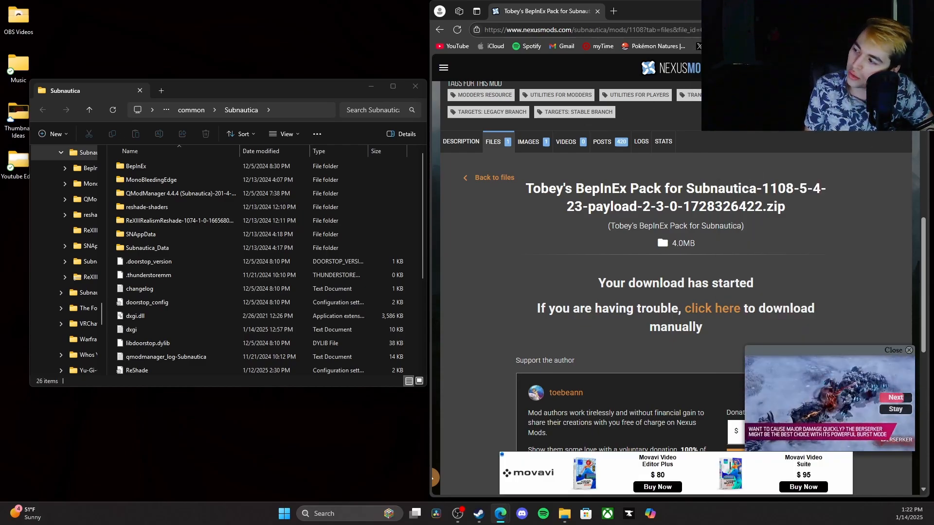
mouse_move(208, 154)
left_mouse_down()
mouse_move(194, 275)
mouse_move(231, 339)
left_mouse_up()
scroll(193, 240, "down", 1)
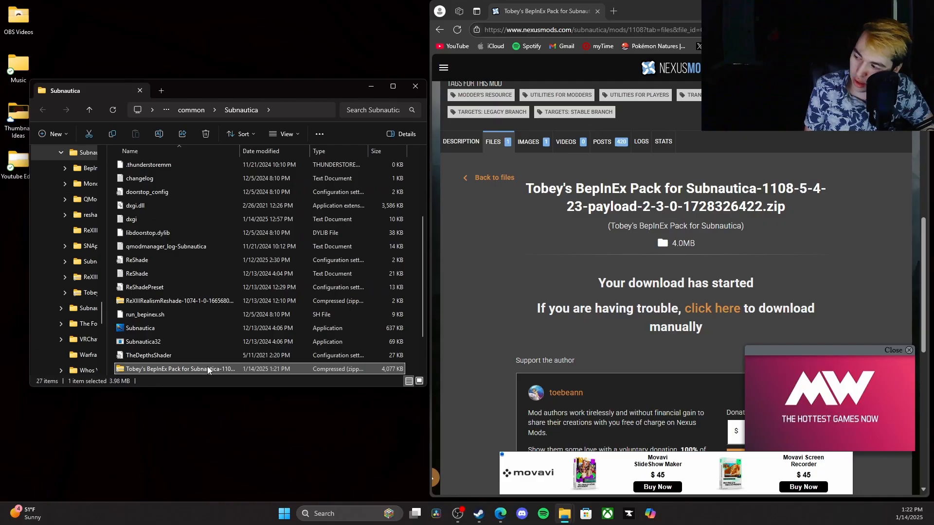
right_click(555, 354)
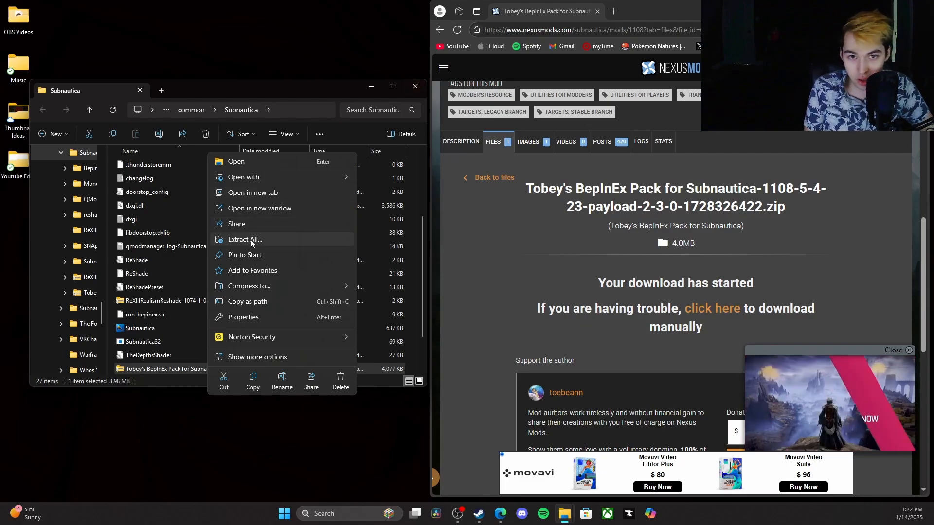
left_click(358, 430)
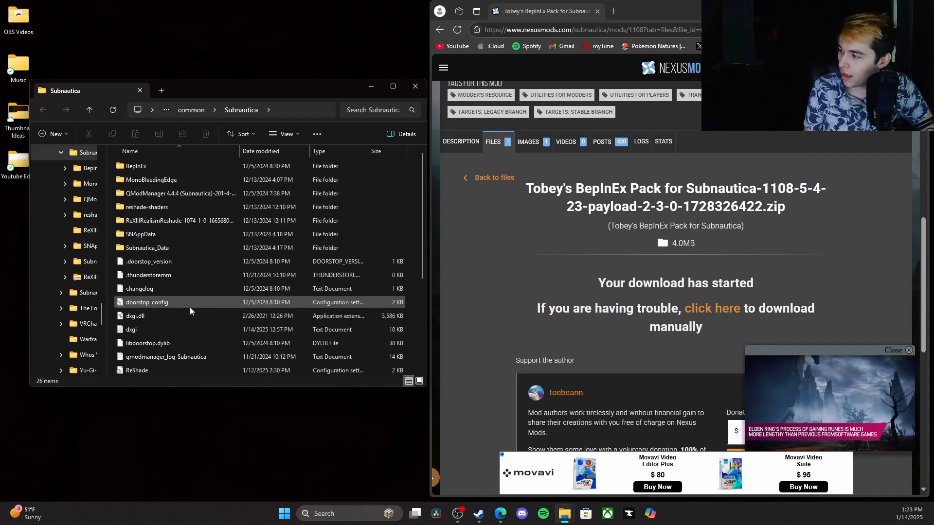
double_click(192, 165)
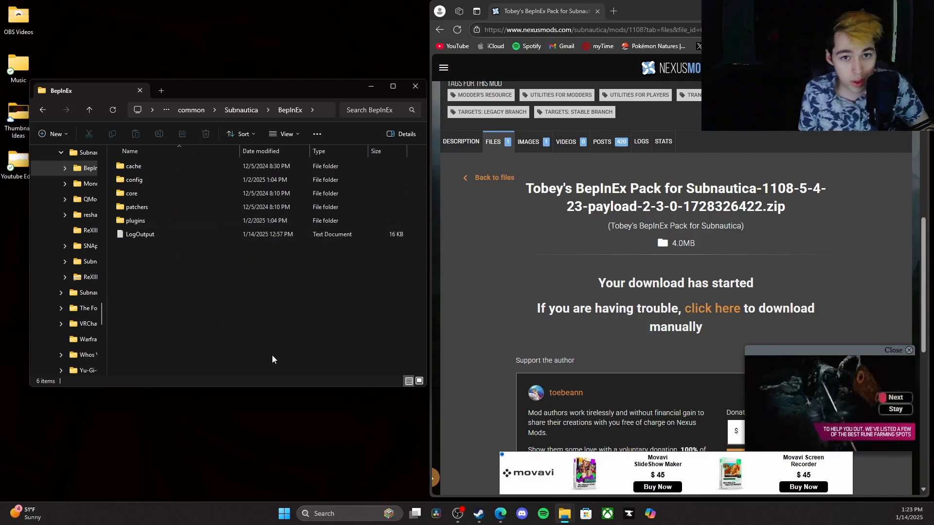
double_click(150, 221)
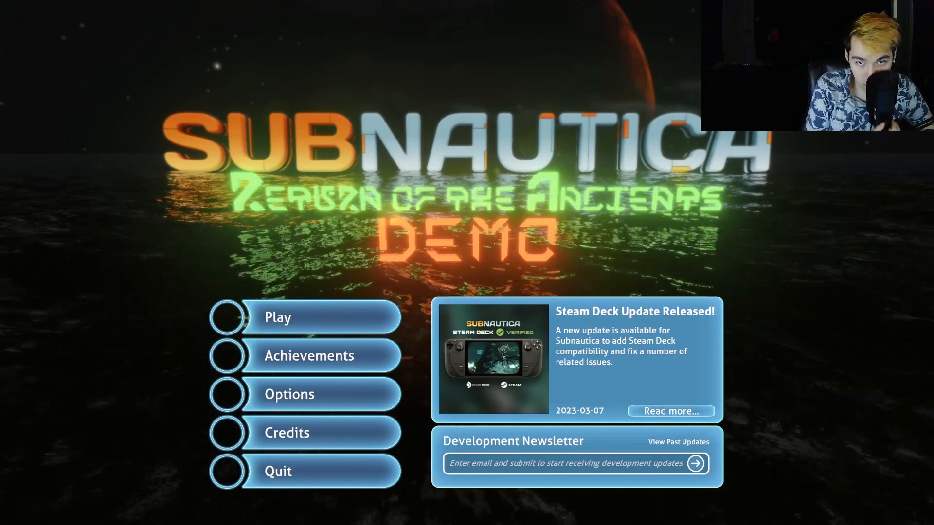
Show the Mods section of Subnautica's Options listing the installed mod settings.
left_click(290, 394)
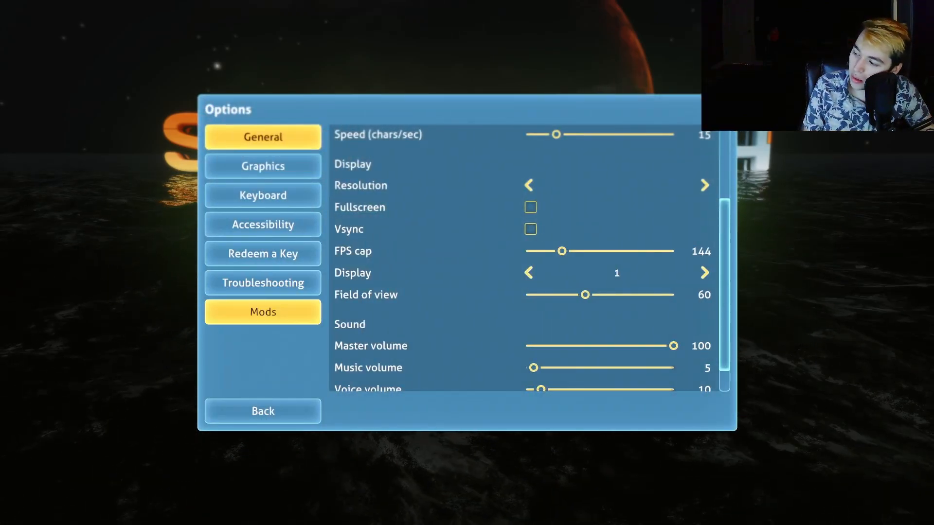
left_click(263, 311)
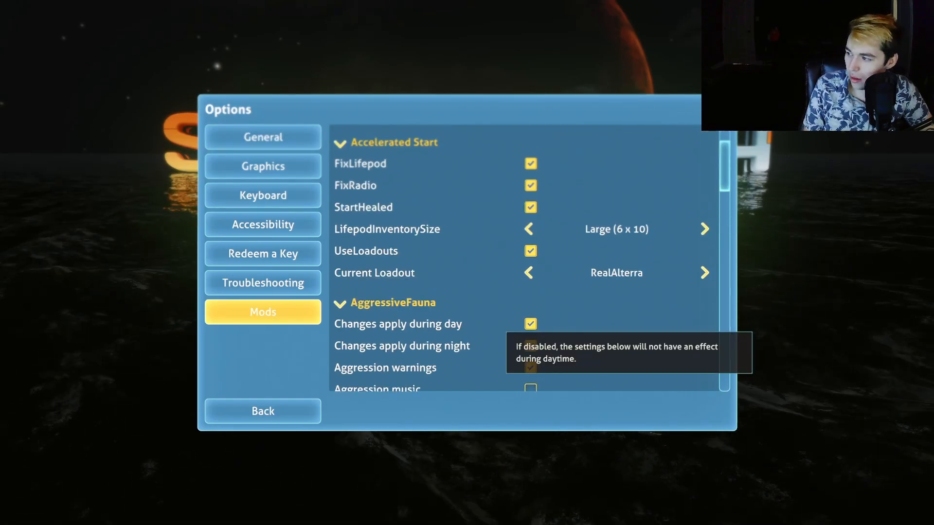
scroll(525, 263, "down", 3)
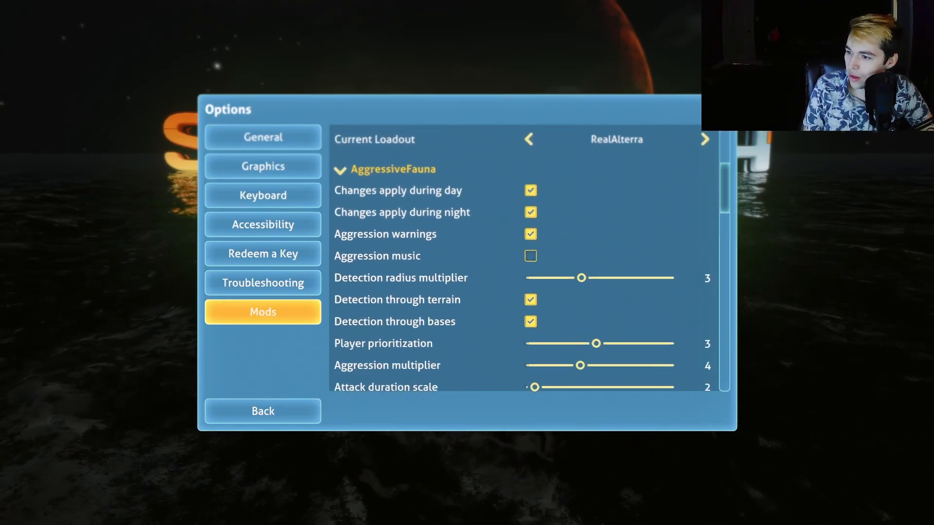
scroll(526, 262, "down", 3)
scroll(525, 263, "down", 3)
scroll(525, 263, "down", 3)
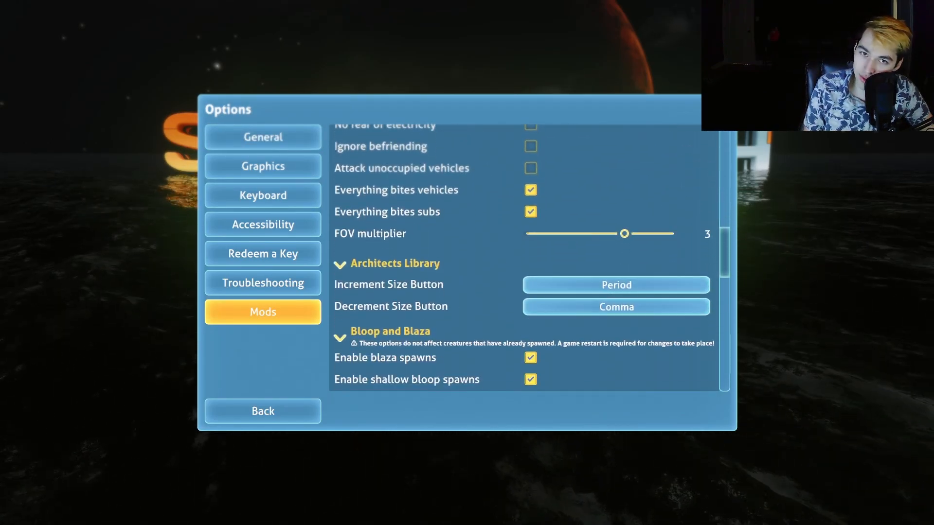